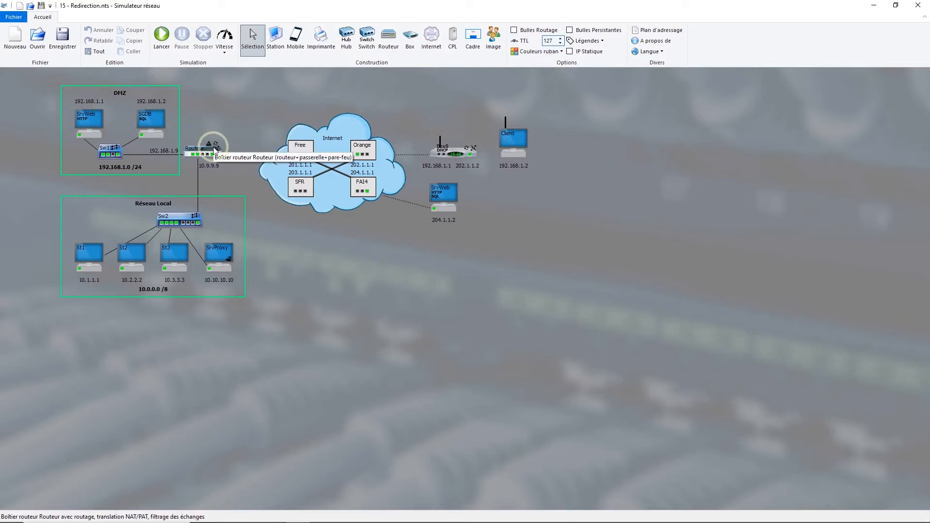
{"action": "right_click", "coordinate": [508, 134]}
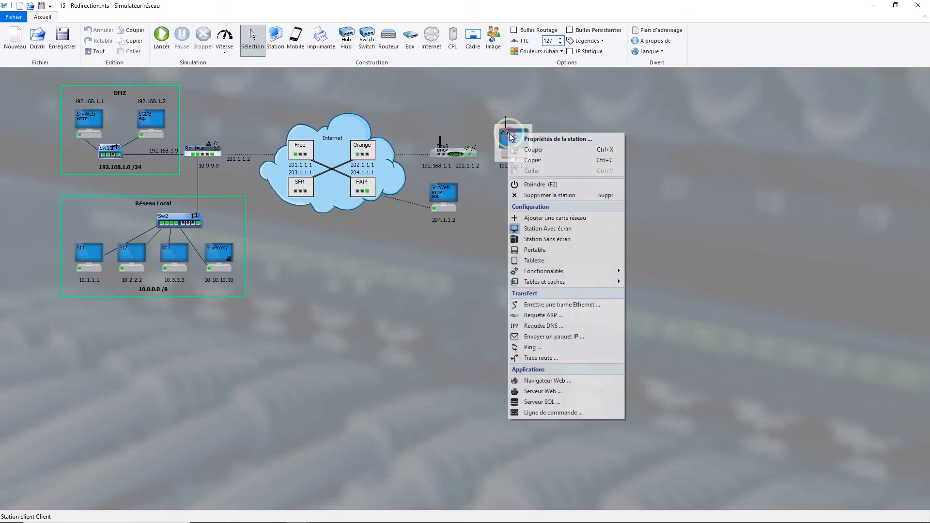
{"action": "left_click", "coordinate": [581, 382]}
{"action": "left_click_drag", "start_coordinate": [406, 238], "coordinate": [461, 238]}
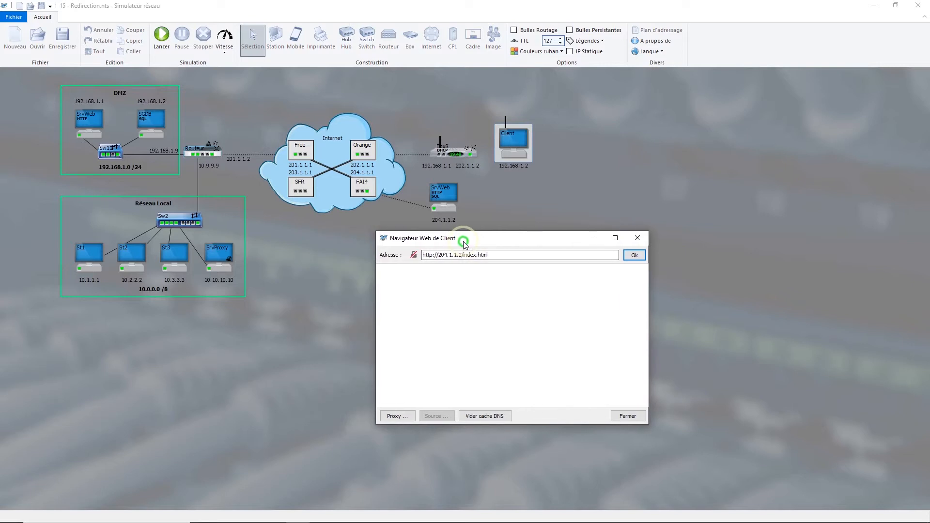
{"action": "left_click", "coordinate": [90, 122]}
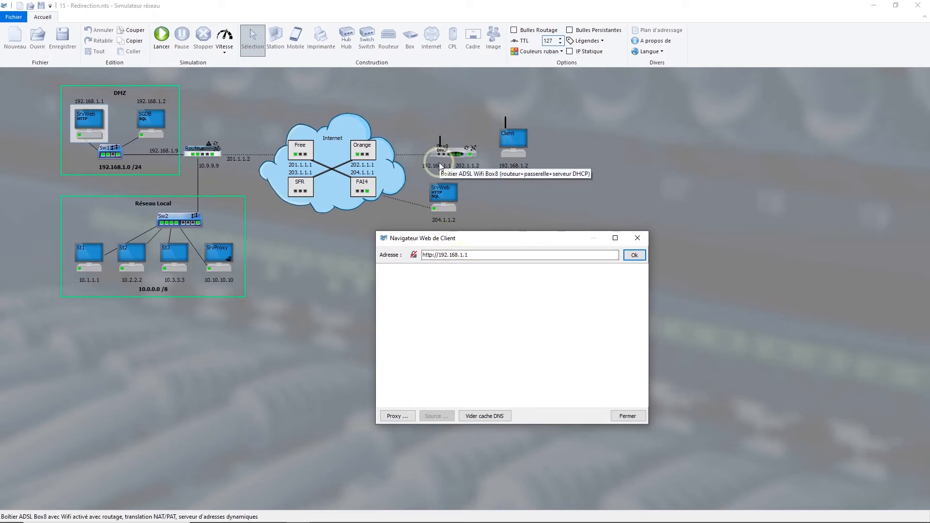
{"action": "left_click", "coordinate": [635, 256]}
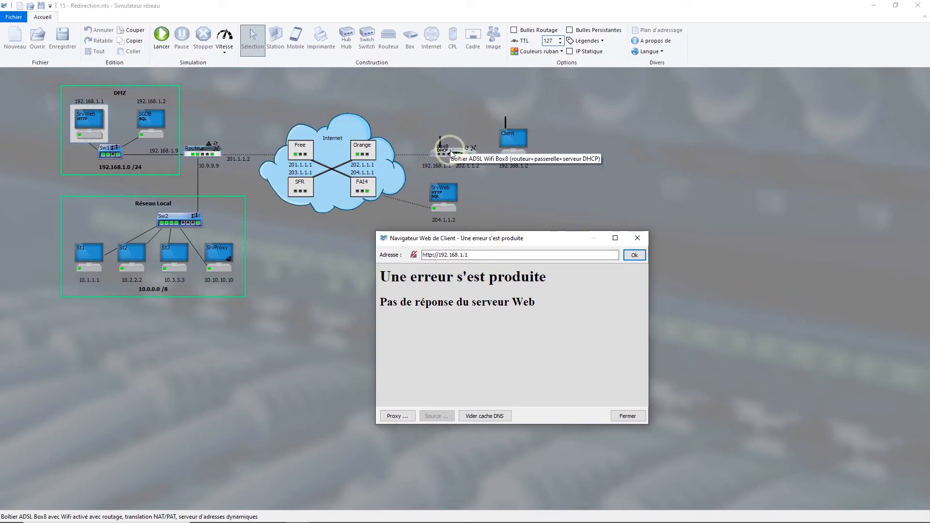
{"action": "left_click", "coordinate": [213, 153]}
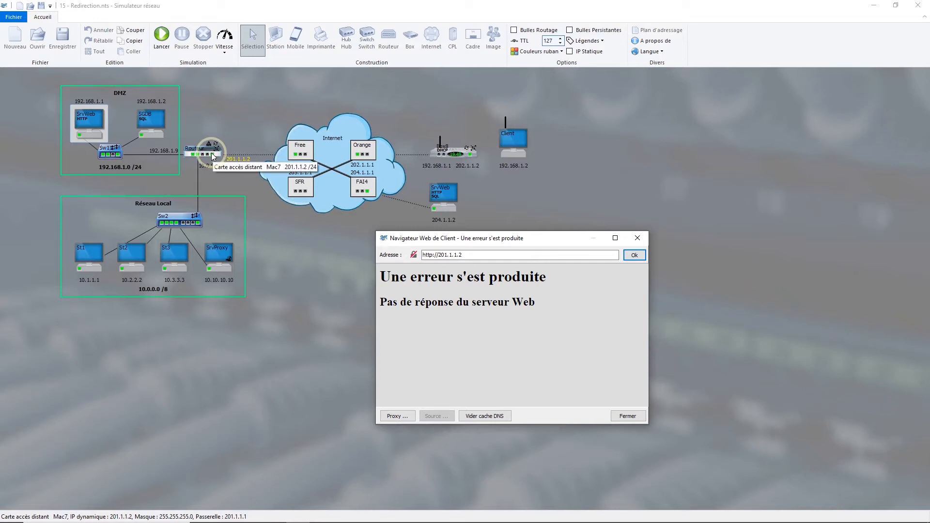
{"action": "left_click", "coordinate": [636, 255]}
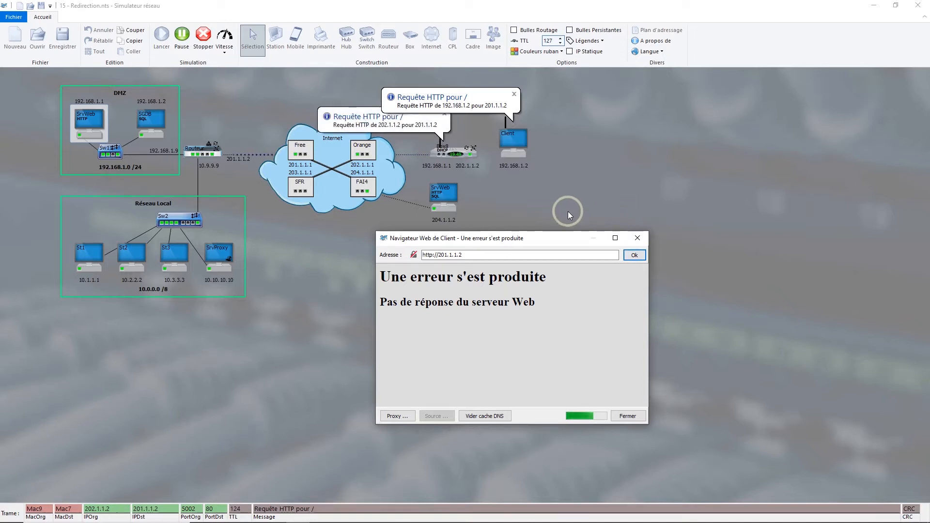
{"action": "mouse_move", "coordinate": [211, 154]}
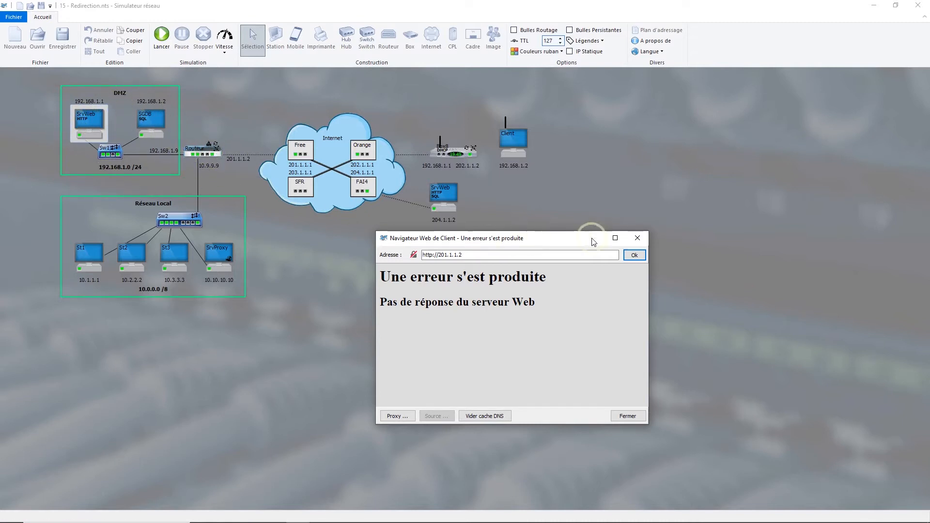
{"action": "left_click", "coordinate": [638, 237]}
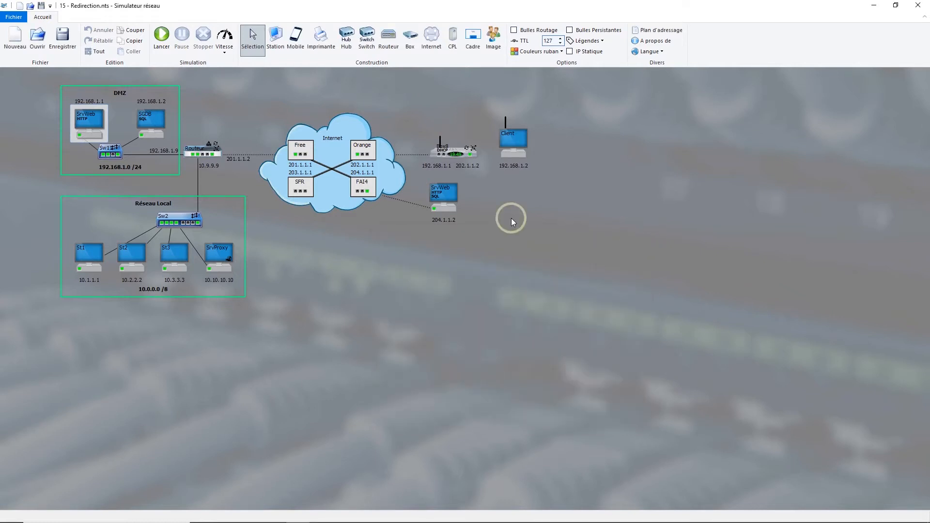
In Routeur's address translation table, fill in a Permanent entry with private IP 192.168.1.1 and private port 80
{"action": "double_click", "coordinate": [202, 151]}
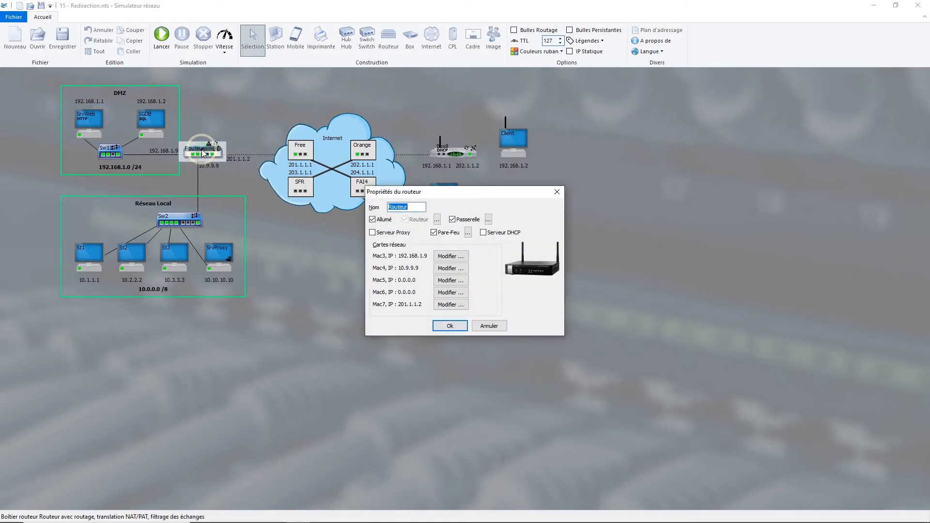
{"action": "left_click", "coordinate": [489, 222]}
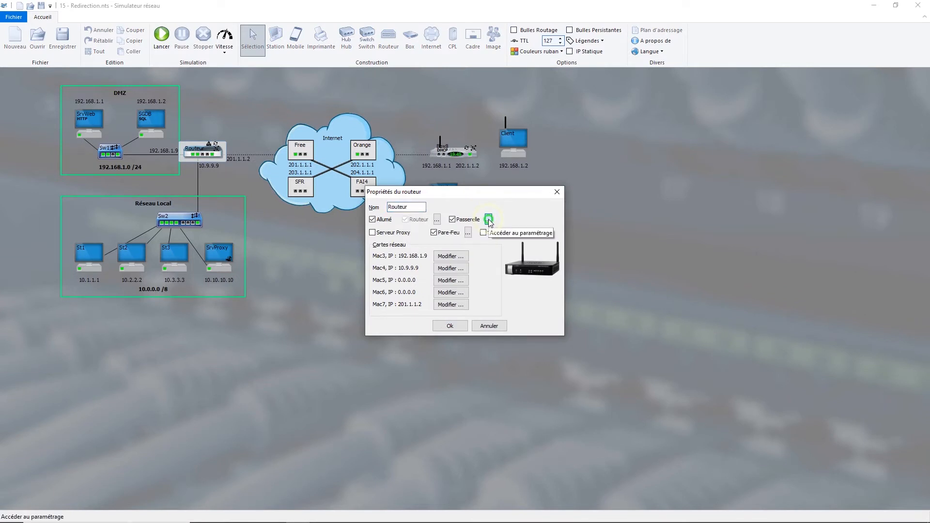
{"action": "left_click_drag", "start_coordinate": [455, 188], "coordinate": [518, 224]}
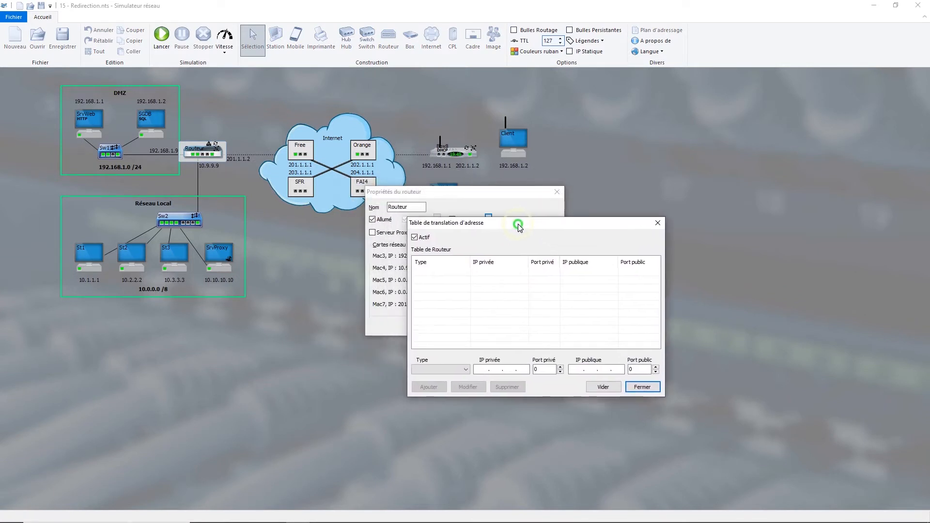
{"action": "left_click", "coordinate": [225, 285]}
{"action": "mouse_move", "coordinate": [213, 158]}
{"action": "left_click", "coordinate": [457, 370]}
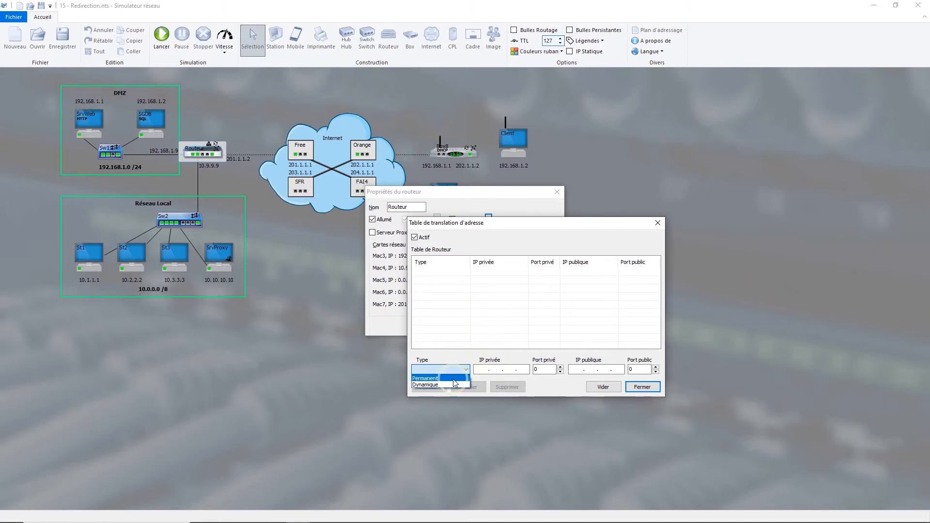
{"action": "left_click", "coordinate": [454, 378]}
{"action": "left_click", "coordinate": [481, 371]}
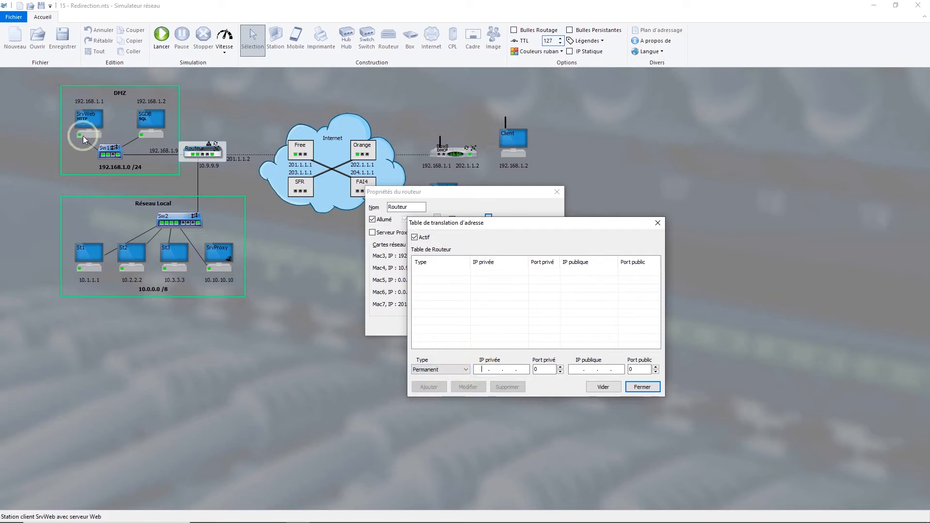
{"action": "type", "text": "192.168.1.1"}
{"action": "key", "text": "Tab"}
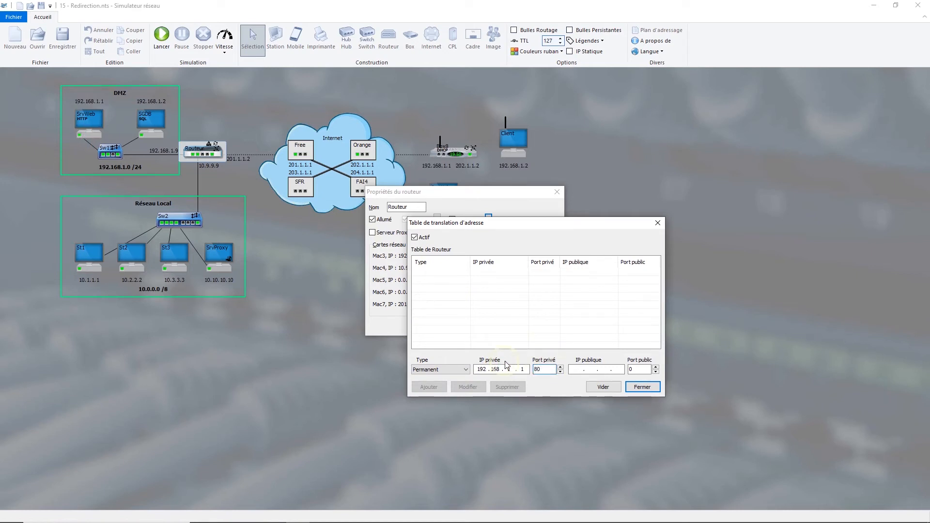
Complete the translation entry with public IP 201.1.1.2 and public port 80, add it and confirm the router properties
{"action": "left_click", "coordinate": [216, 153]}
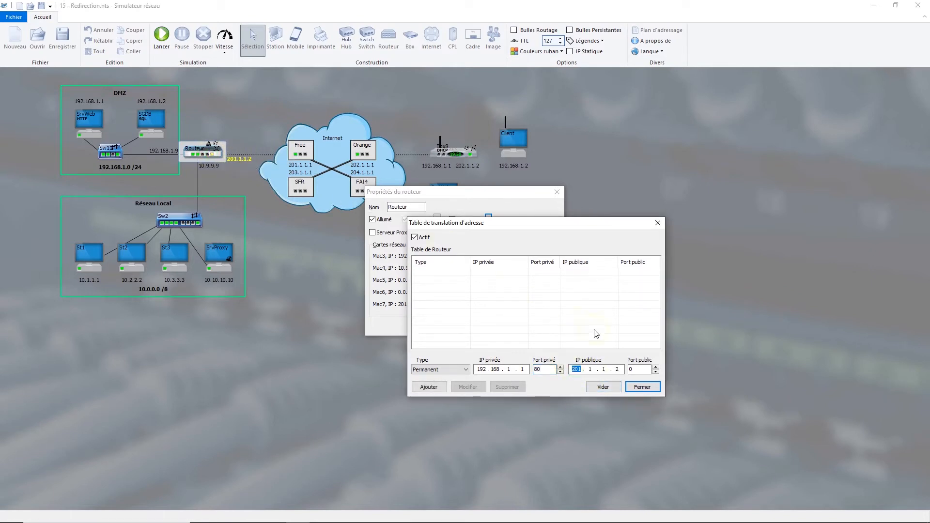
{"action": "left_click", "coordinate": [631, 370]}
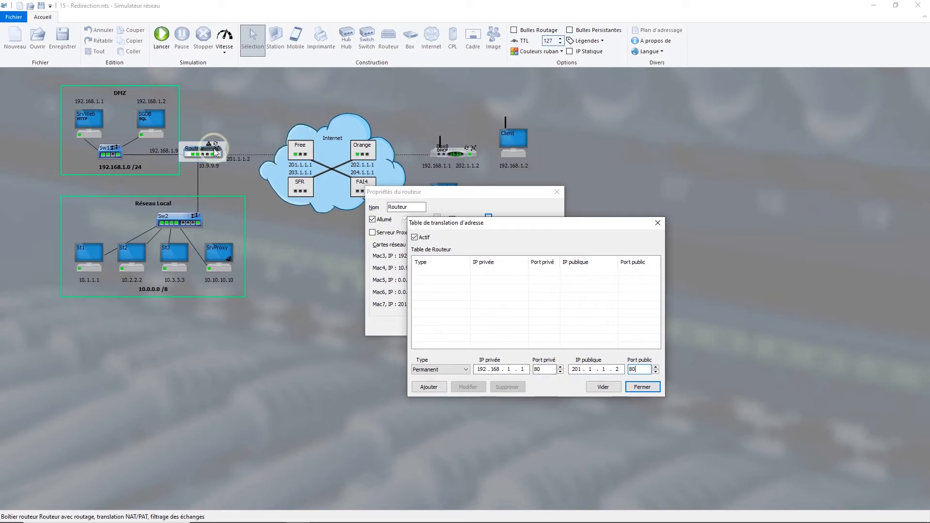
{"action": "left_click", "coordinate": [454, 370]}
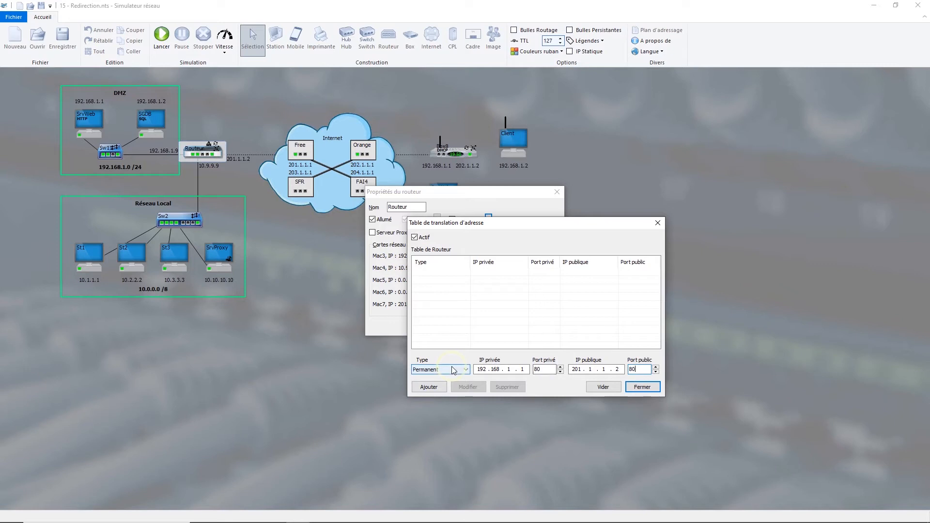
{"action": "left_click", "coordinate": [429, 387]}
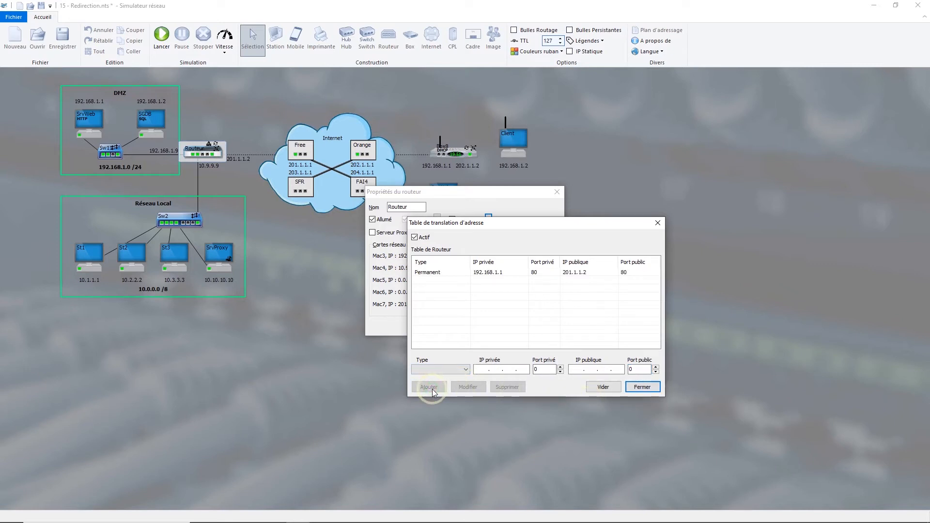
{"action": "left_click", "coordinate": [632, 389]}
{"action": "left_click", "coordinate": [637, 391]}
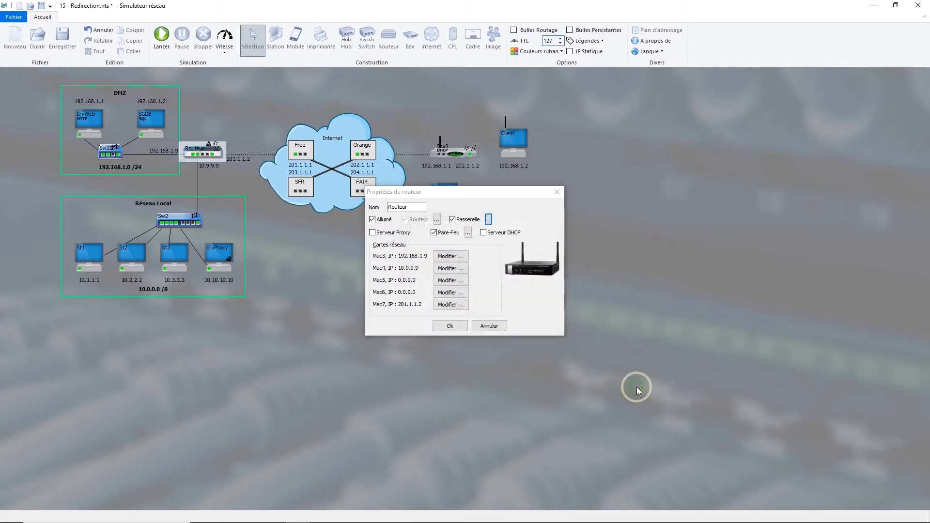
{"action": "left_click", "coordinate": [447, 327]}
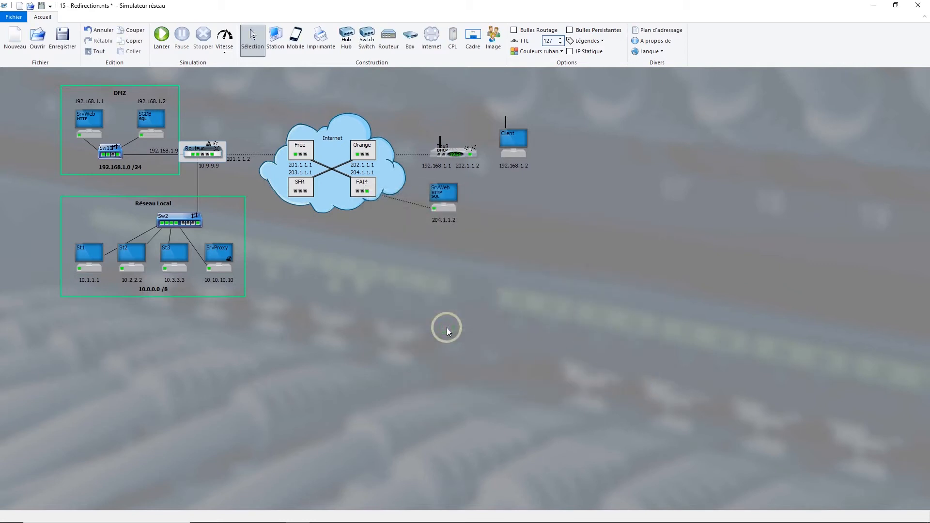
{"action": "right_click", "coordinate": [512, 142]}
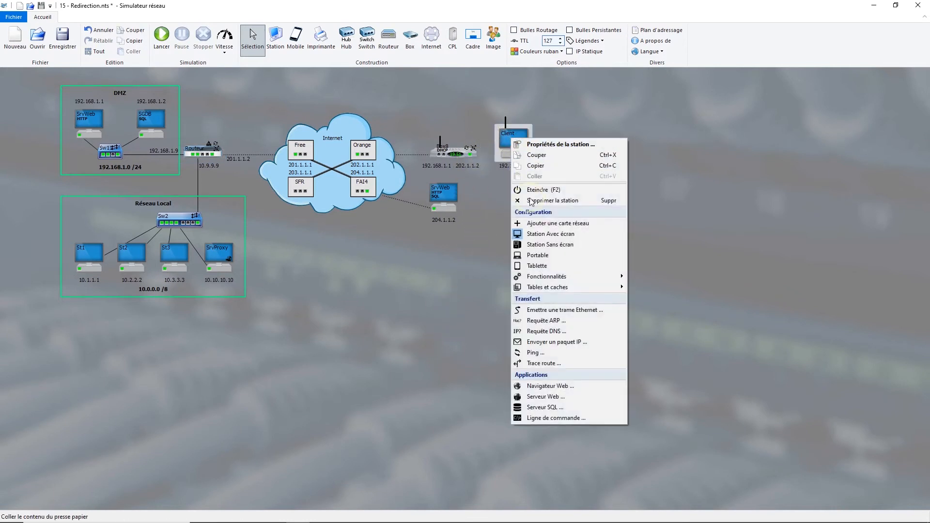
{"action": "left_click", "coordinate": [548, 387]}
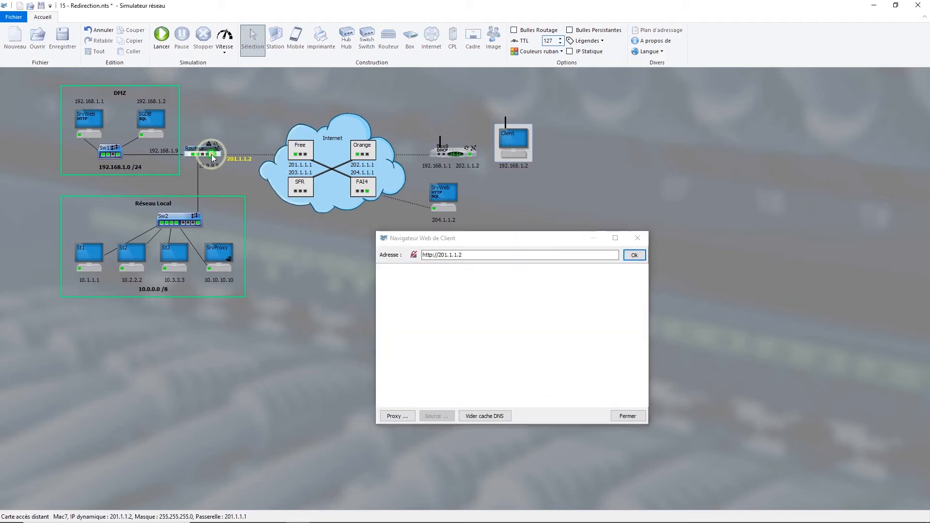
{"action": "left_click", "coordinate": [425, 238]}
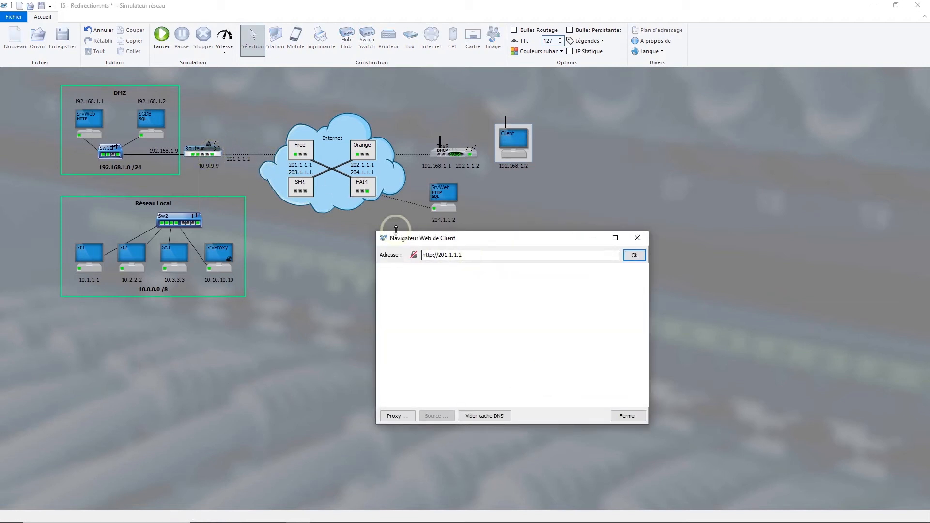
{"action": "mouse_move", "coordinate": [213, 154]}
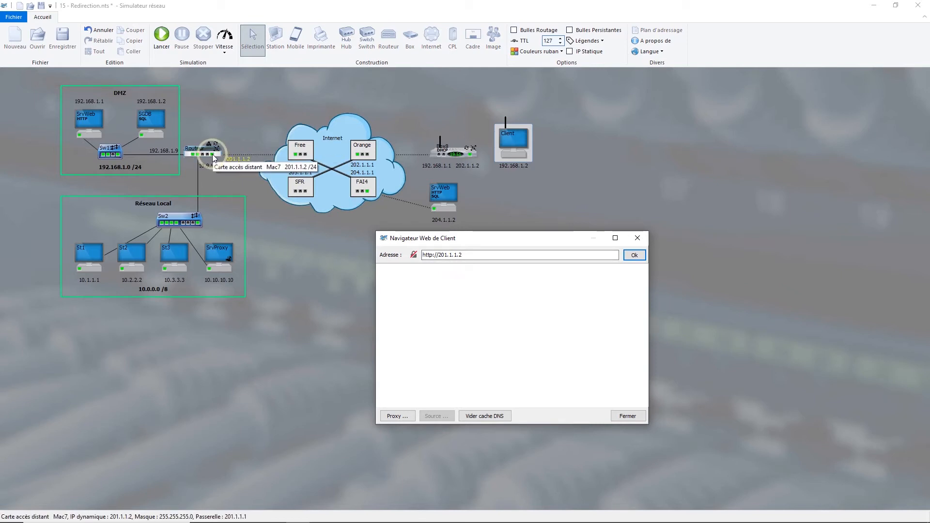
{"action": "left_click", "coordinate": [635, 255]}
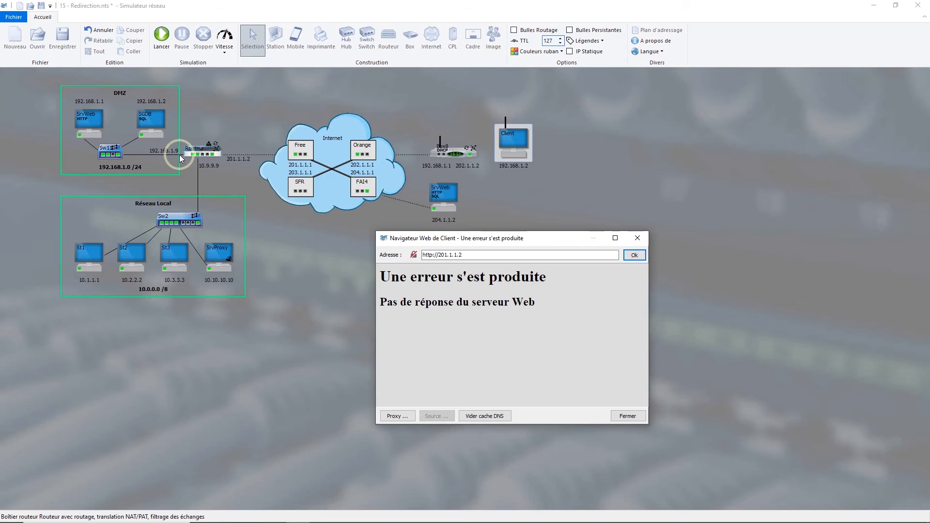
{"action": "left_click", "coordinate": [637, 238]}
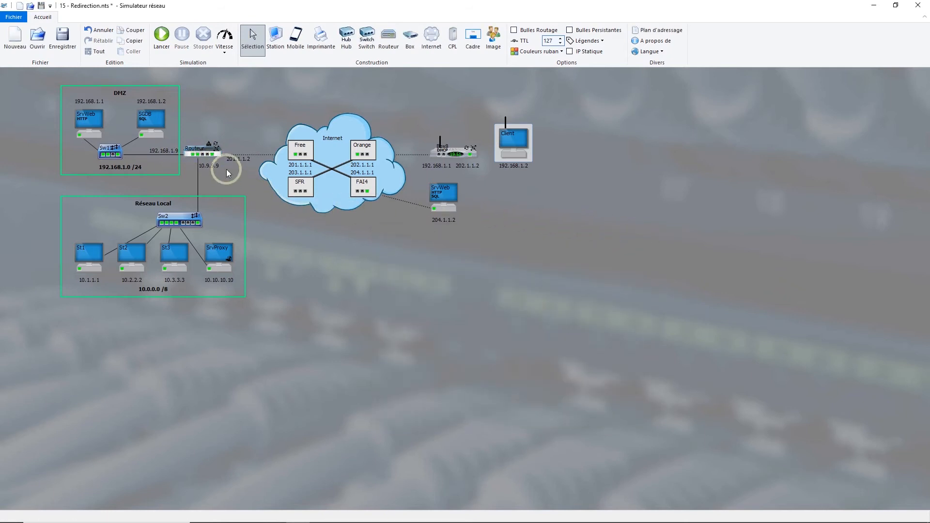
Add a Routeur firewall authorization for HTTP/HTTPS packets from origin 192.168.1.1 to destination 201.1.1.2, and close the firewall settings
{"action": "double_click", "coordinate": [201, 151]}
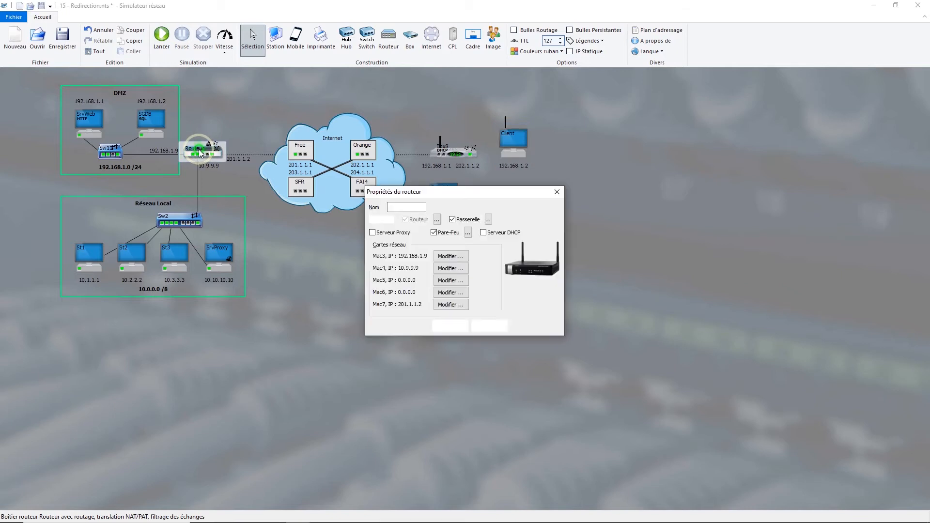
{"action": "left_click", "coordinate": [469, 234]}
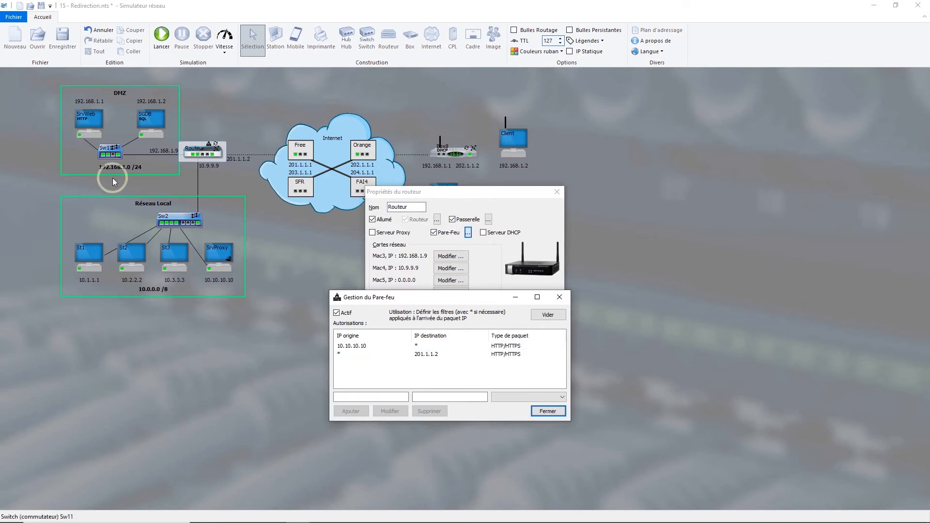
{"action": "left_click", "coordinate": [386, 397]}
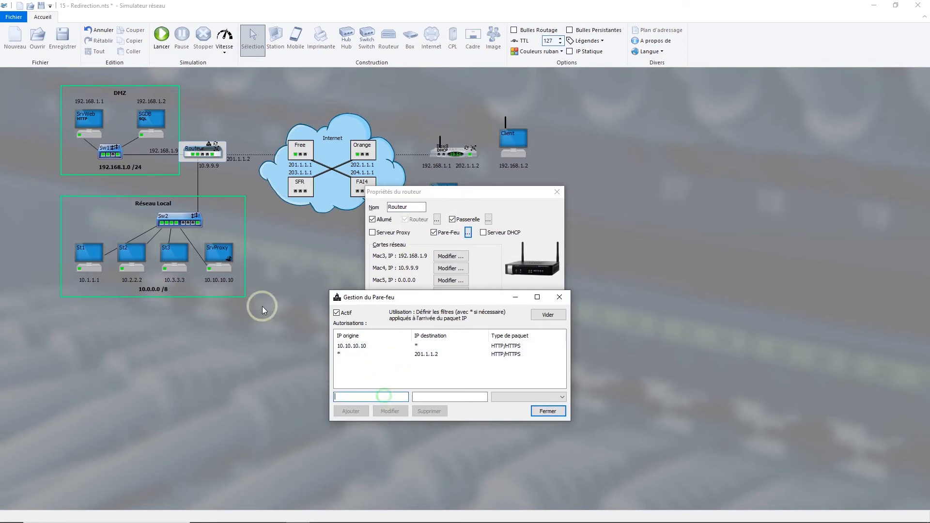
{"action": "left_click", "coordinate": [79, 135]}
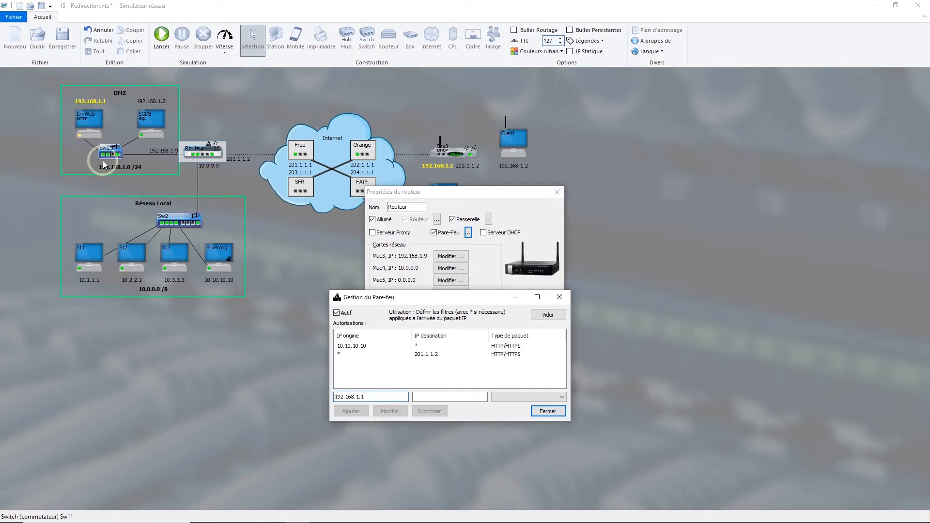
{"action": "left_click", "coordinate": [433, 397]}
{"action": "left_click", "coordinate": [431, 397]}
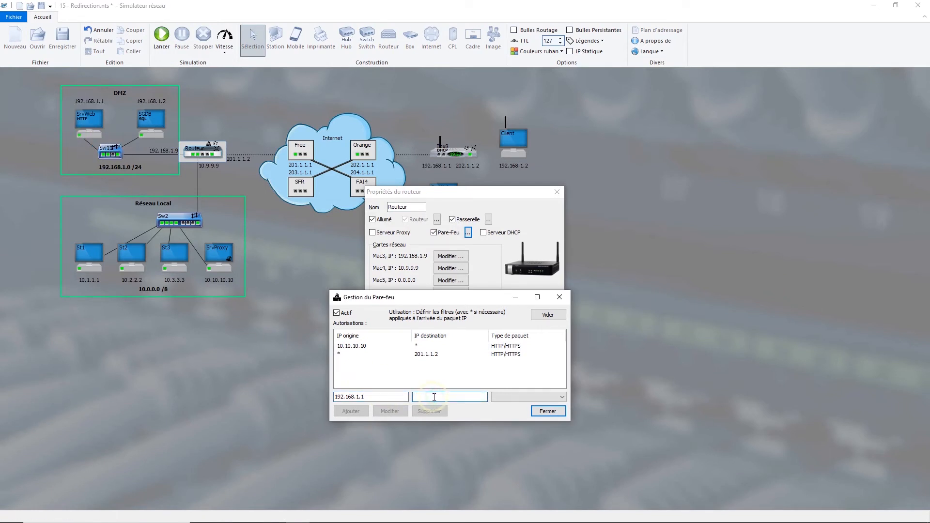
{"action": "left_click", "coordinate": [213, 155]}
{"action": "left_click", "coordinate": [505, 400]}
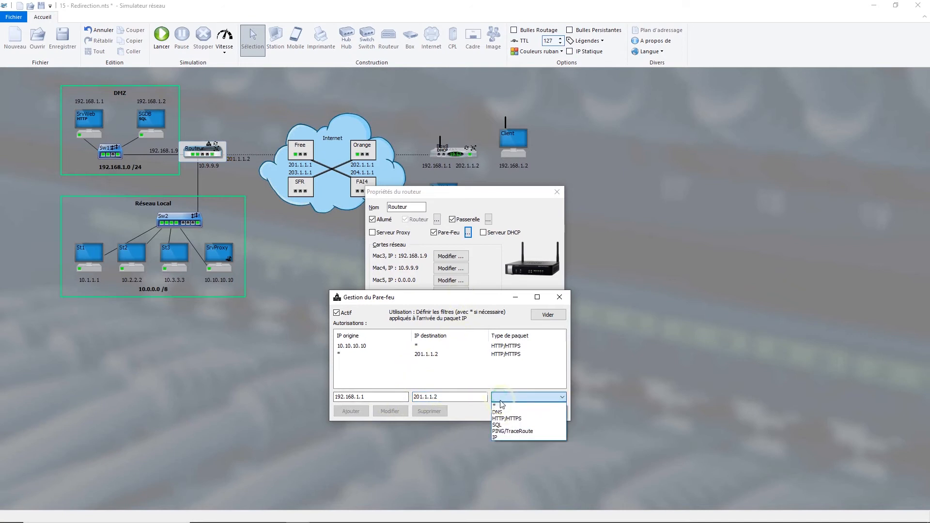
{"action": "left_click", "coordinate": [504, 418]}
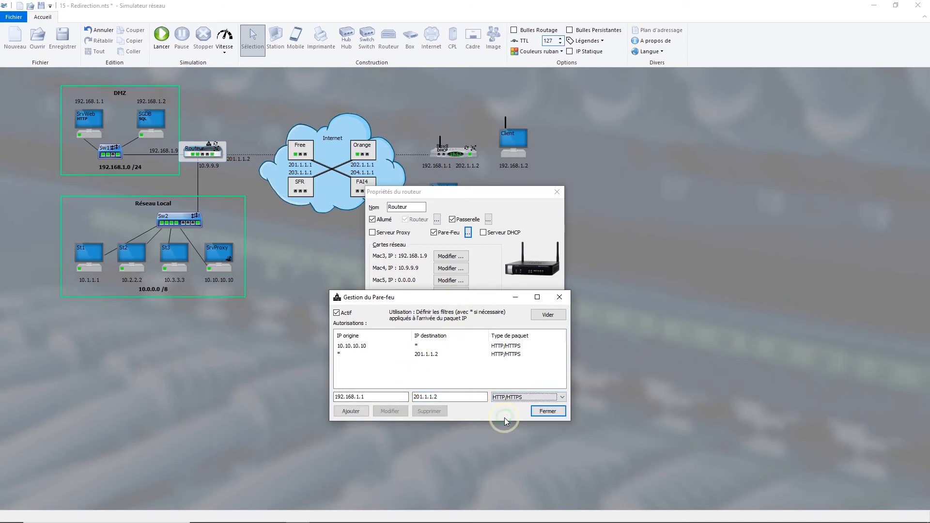
{"action": "left_click", "coordinate": [356, 412]}
{"action": "left_click", "coordinate": [542, 413]}
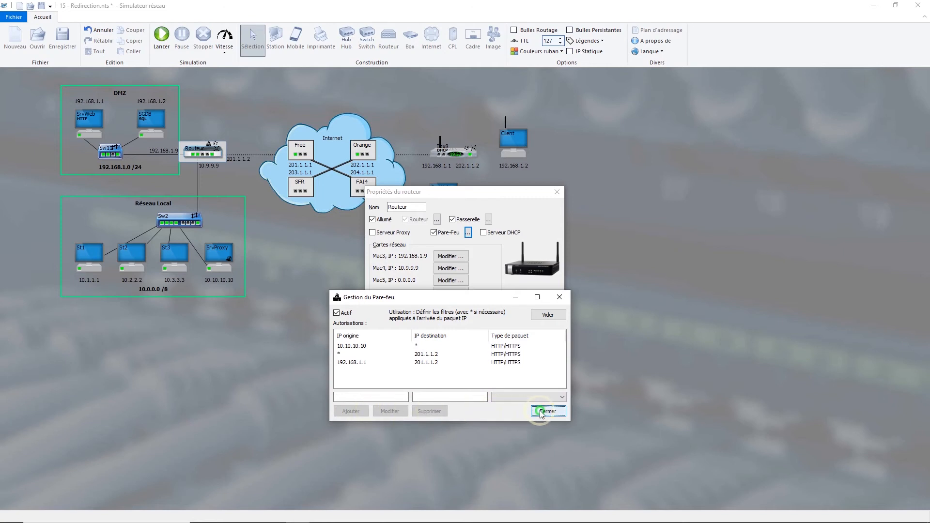
{"action": "left_click", "coordinate": [446, 327]}
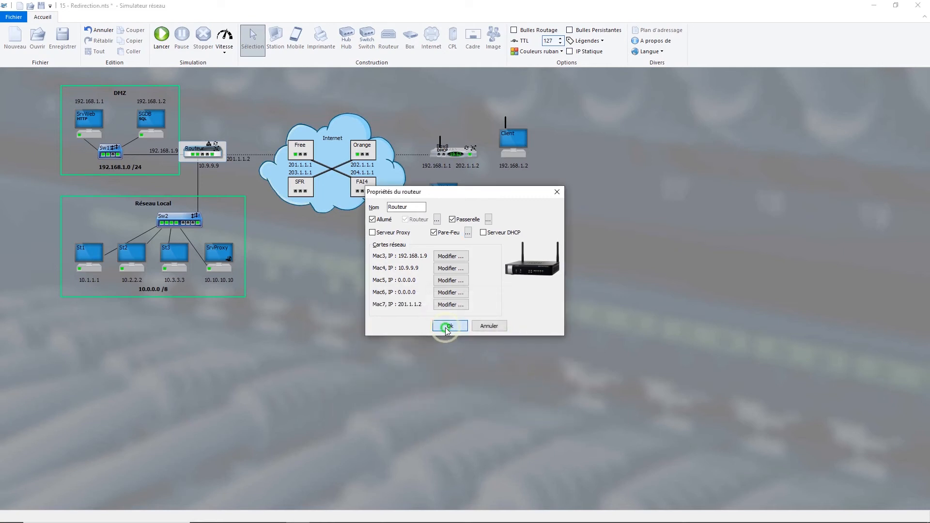
{"action": "right_click", "coordinate": [516, 135]}
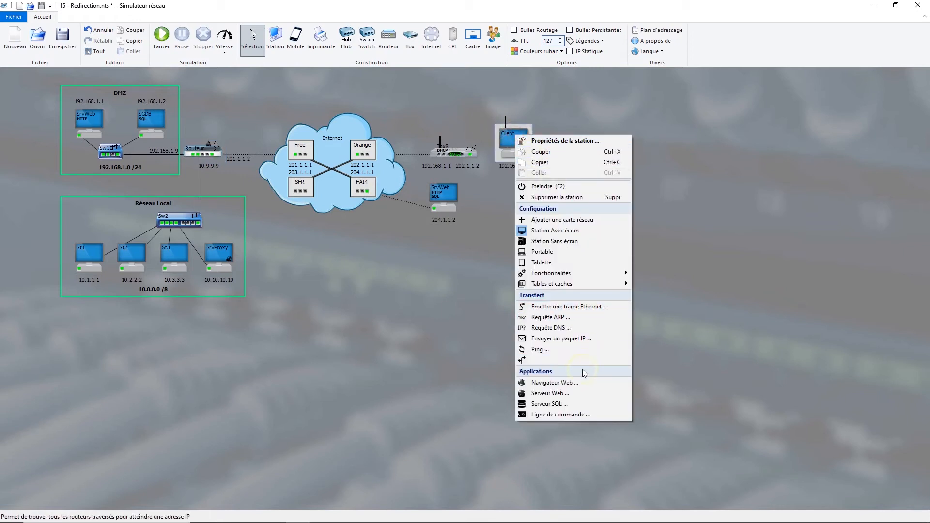
{"action": "left_click", "coordinate": [580, 384]}
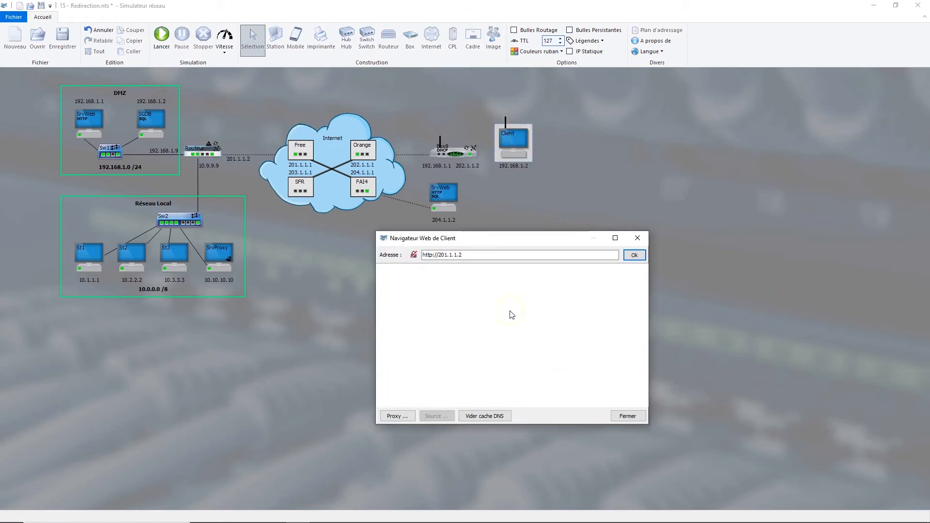
{"action": "left_click", "coordinate": [632, 257]}
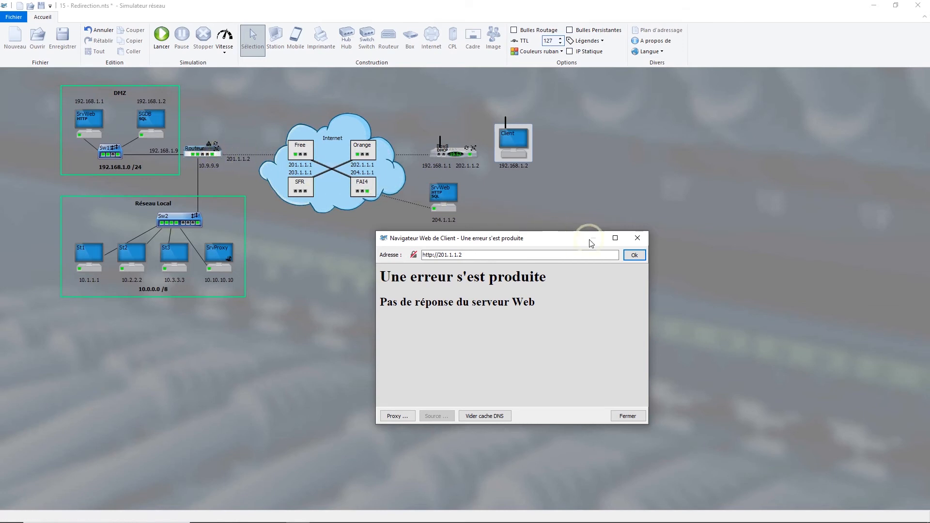
{"action": "left_click", "coordinate": [638, 238]}
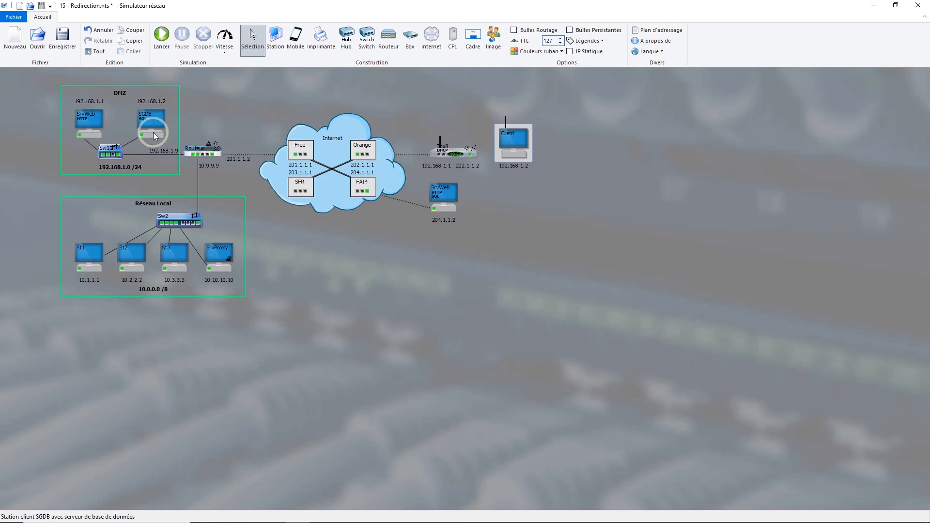
In Routeur's firewall, change the destination IP of the 192.168.1.1 HTTP/HTTPS authorization to *, and confirm the router properties
{"action": "double_click", "coordinate": [203, 150]}
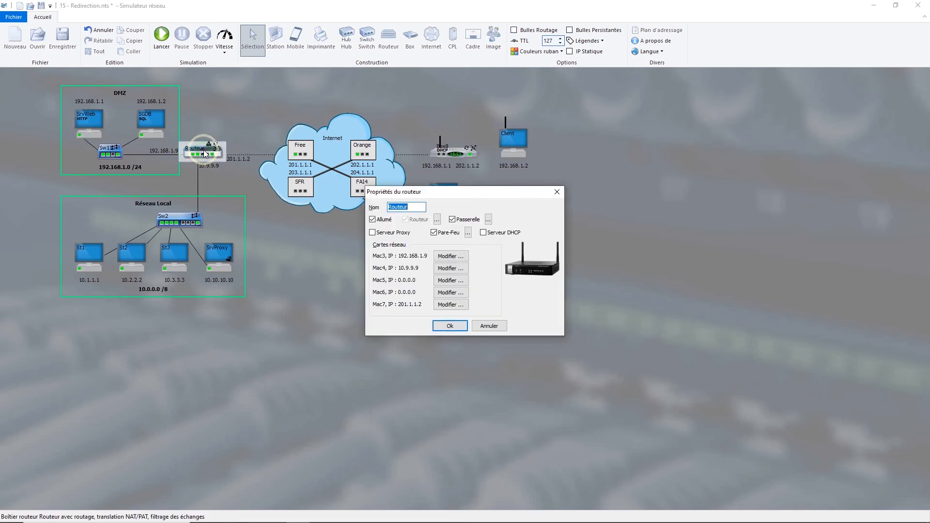
{"action": "left_click", "coordinate": [468, 233]}
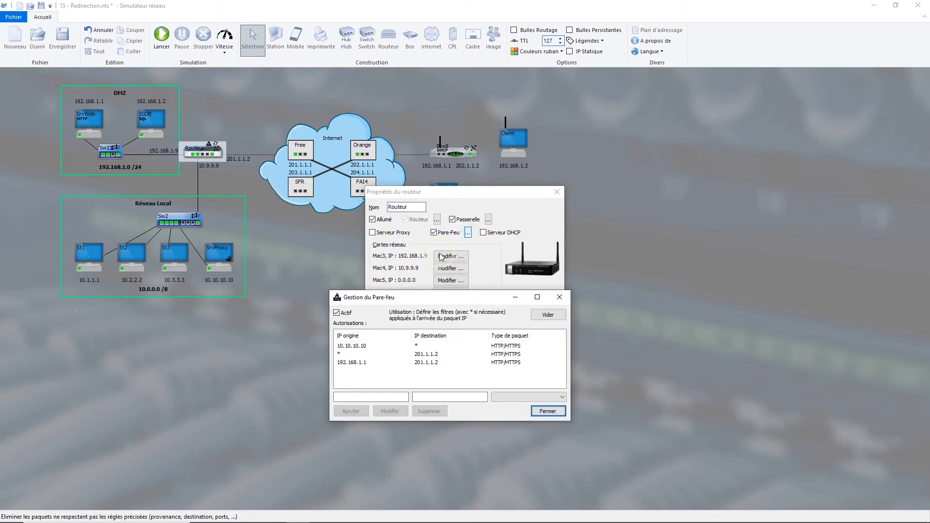
{"action": "left_click", "coordinate": [336, 362]}
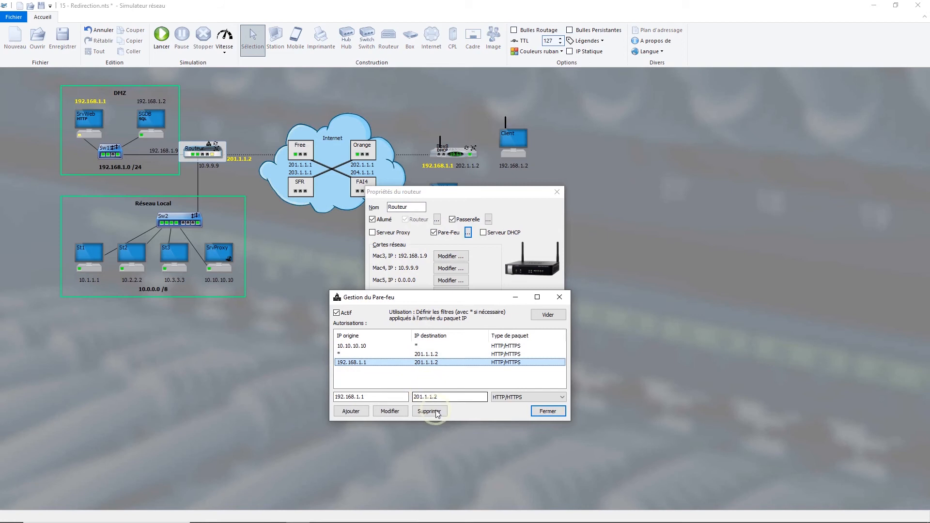
{"action": "double_click", "coordinate": [447, 397]}
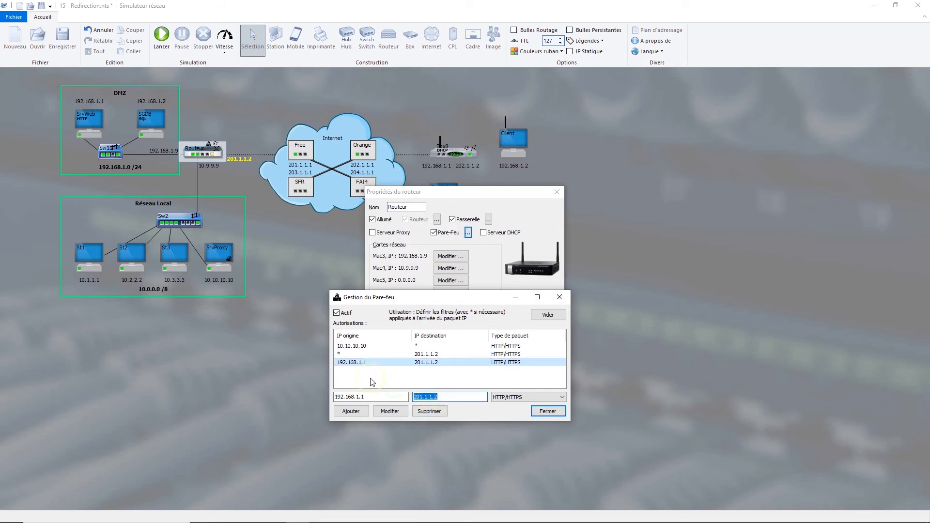
{"action": "type", "text": "*"}
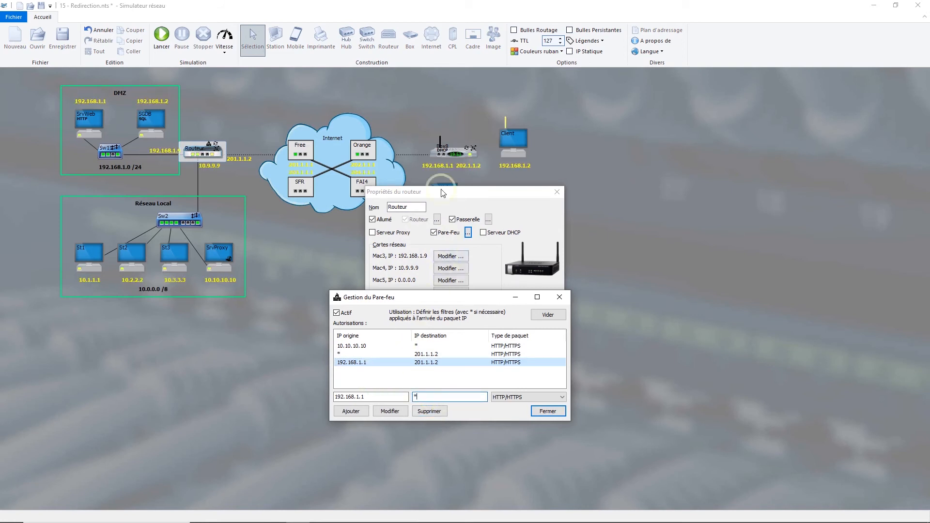
{"action": "left_click", "coordinate": [405, 416]}
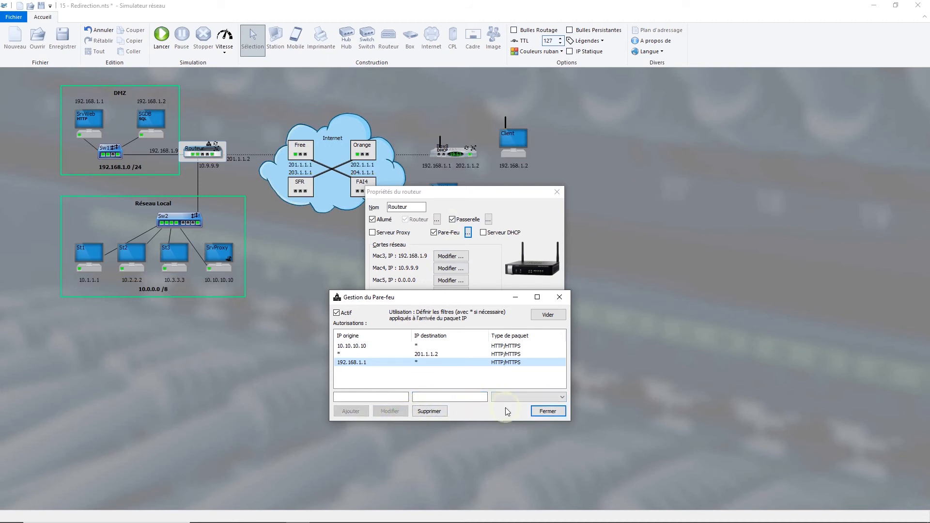
{"action": "left_click", "coordinate": [545, 416]}
{"action": "left_click", "coordinate": [463, 325]}
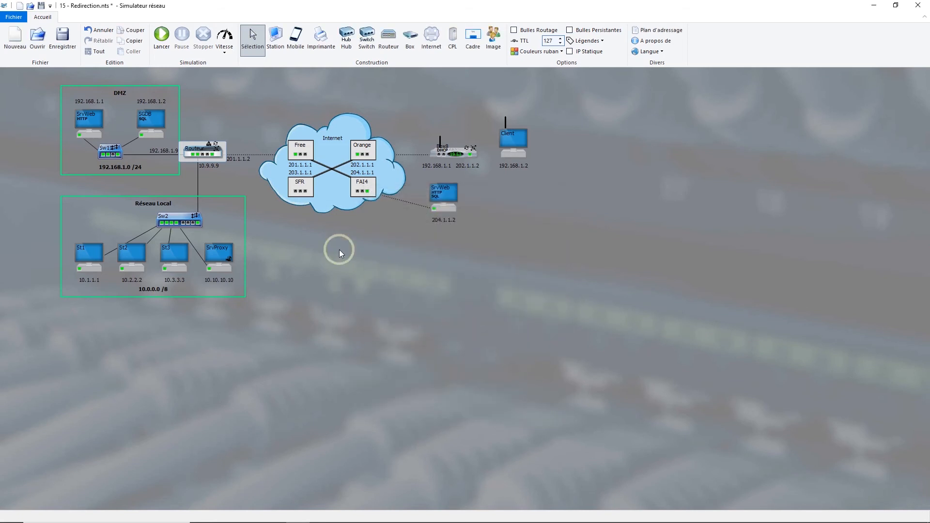
{"action": "right_click", "coordinate": [501, 134]}
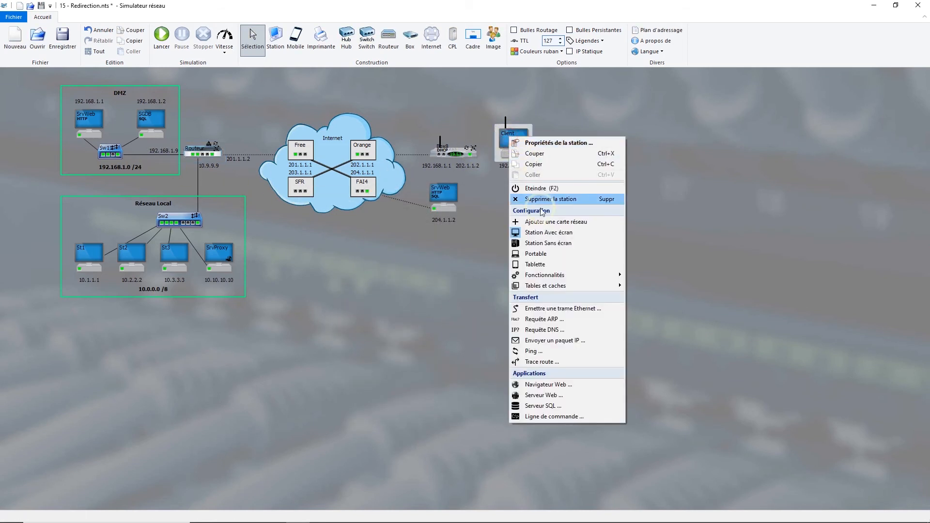
{"action": "left_click", "coordinate": [568, 387]}
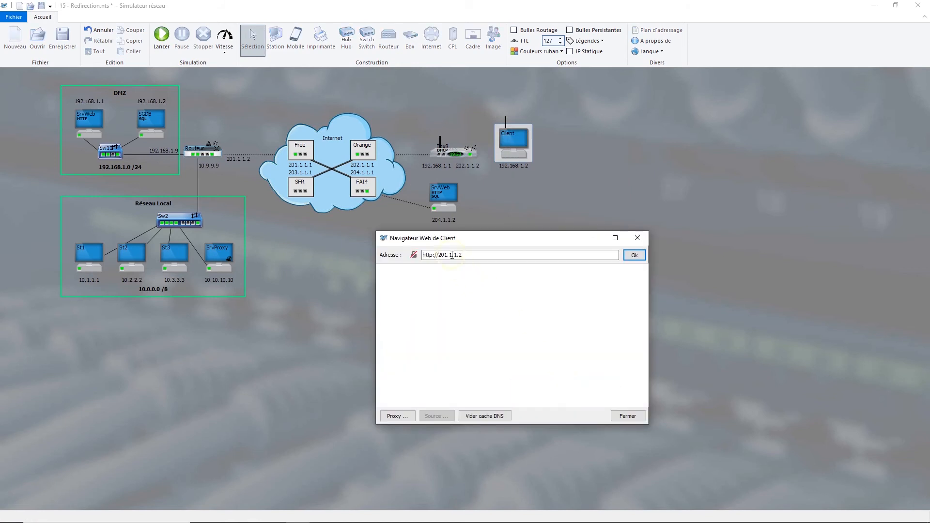
{"action": "left_click", "coordinate": [636, 255]}
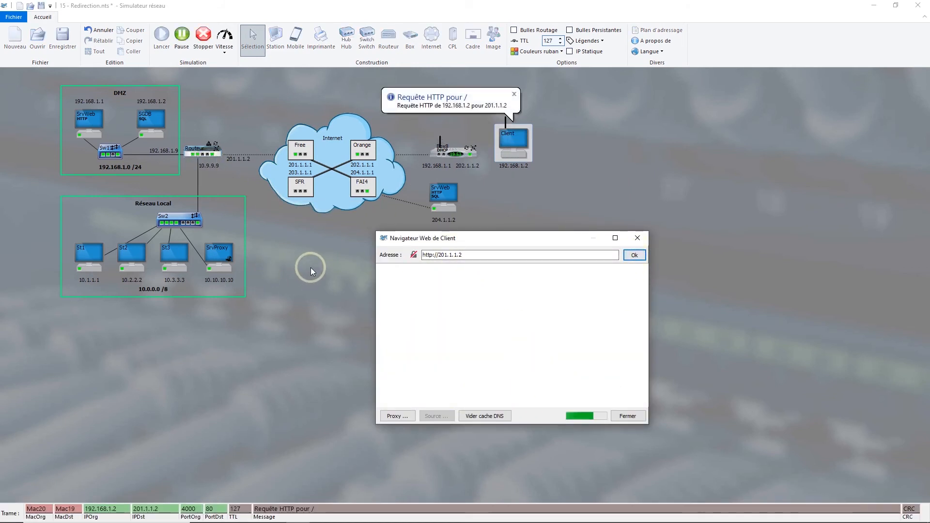